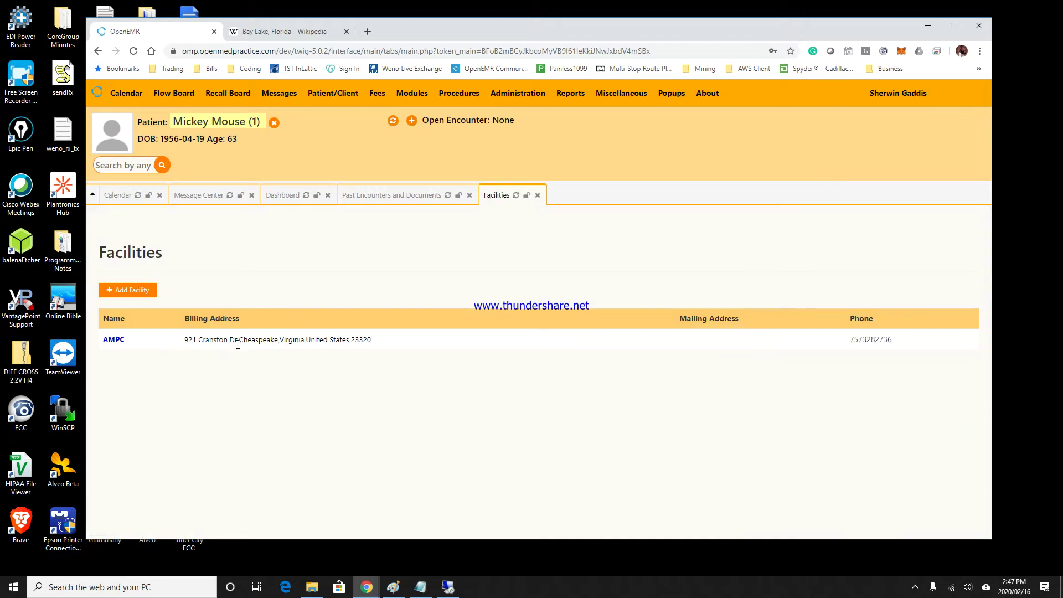
Review the AMPC facility record's address, phone and billing details, and close it without changes.
{"action": "left_click", "coordinate": [114, 339]}
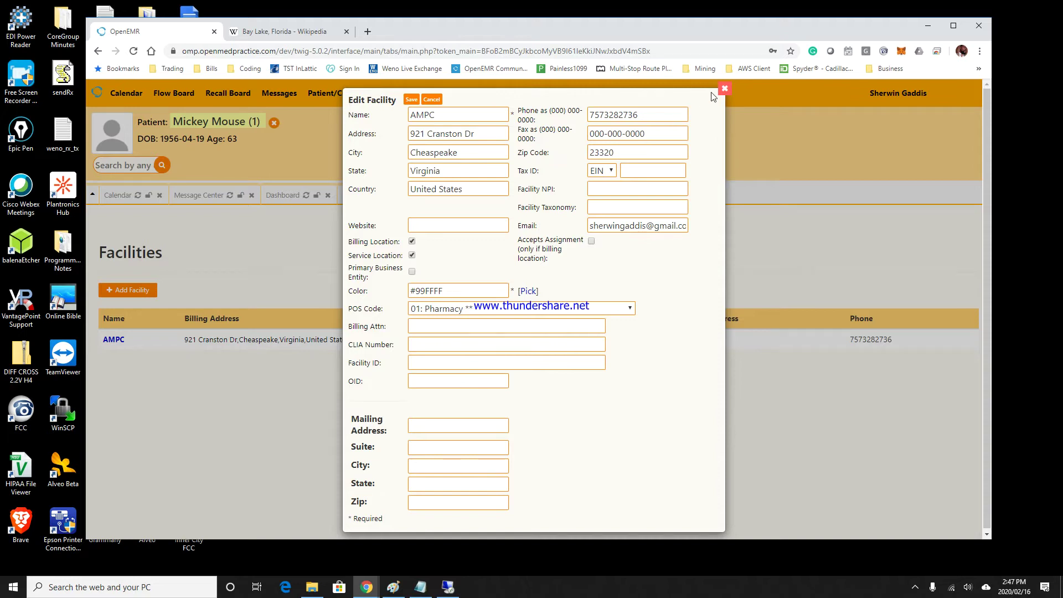
{"action": "left_click", "coordinate": [725, 89]}
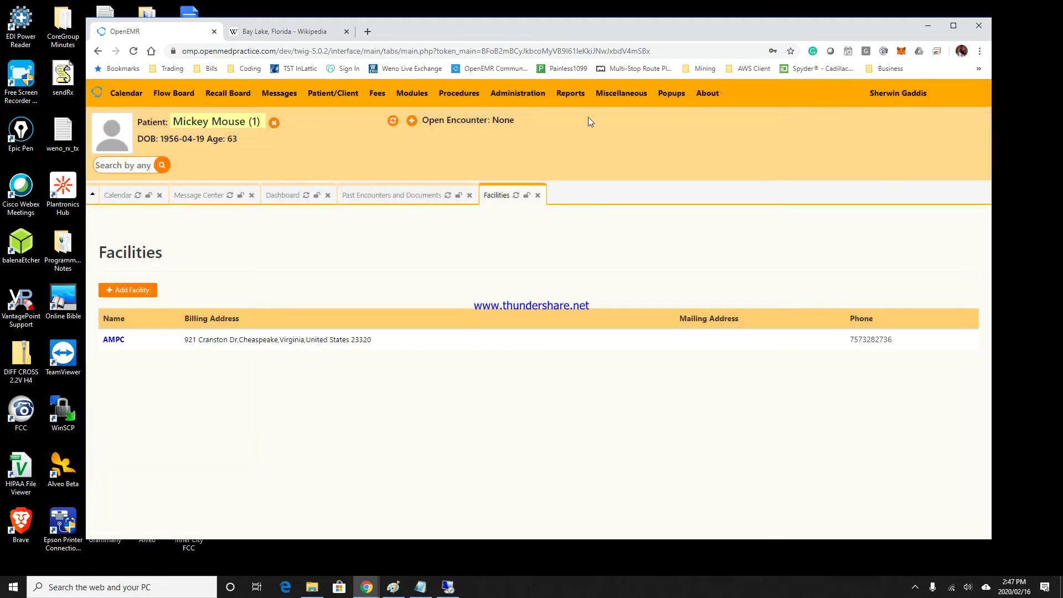
Open a blank Add User form from user administration, check the Weno Provider ID field, and cancel the form.
{"action": "mouse_move", "coordinate": [526, 97]}
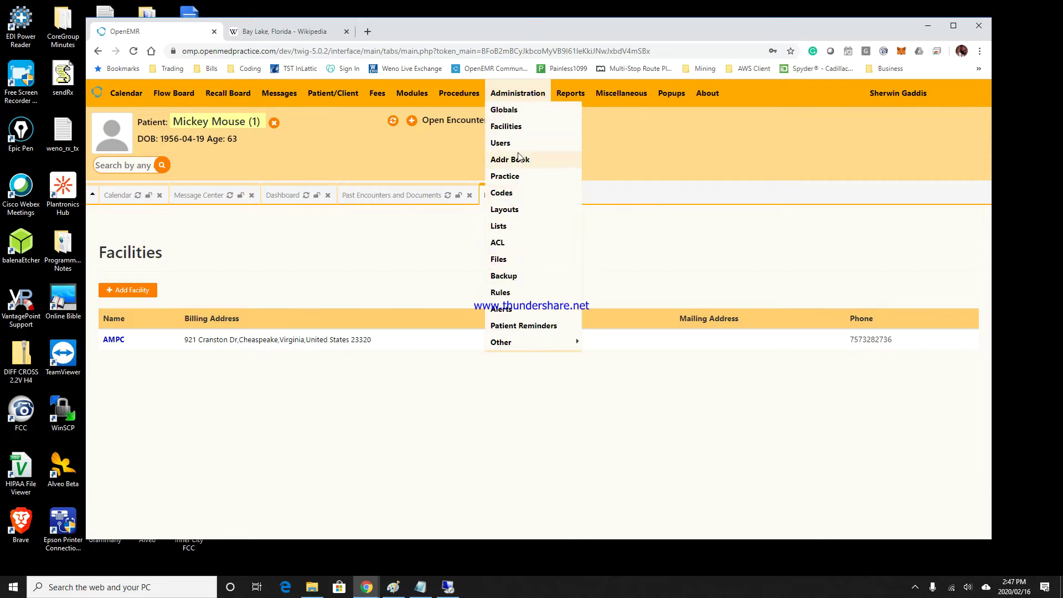
{"action": "left_click", "coordinate": [504, 143]}
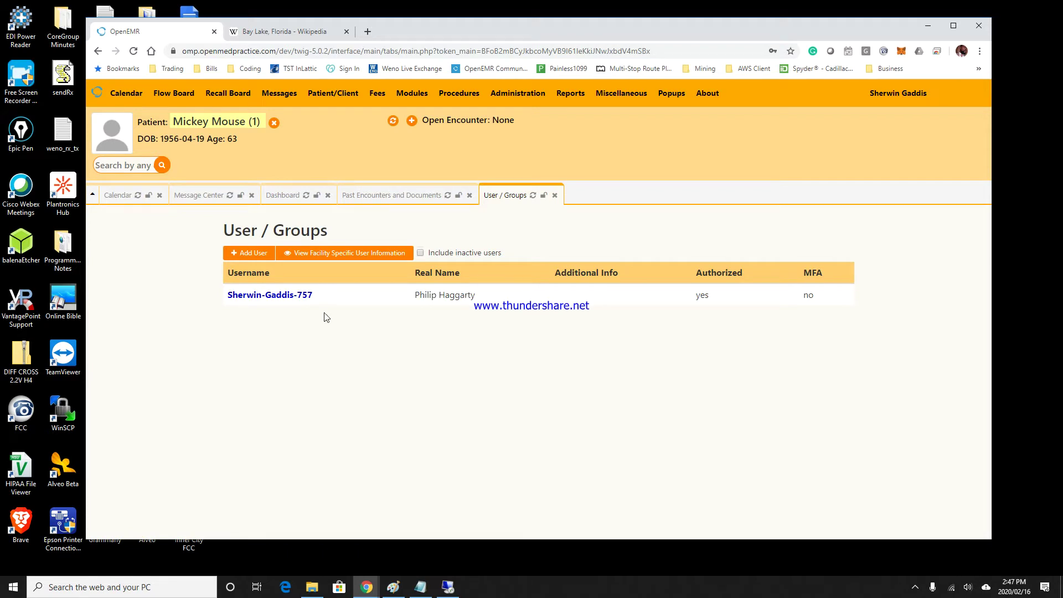
{"action": "left_click", "coordinate": [245, 254]}
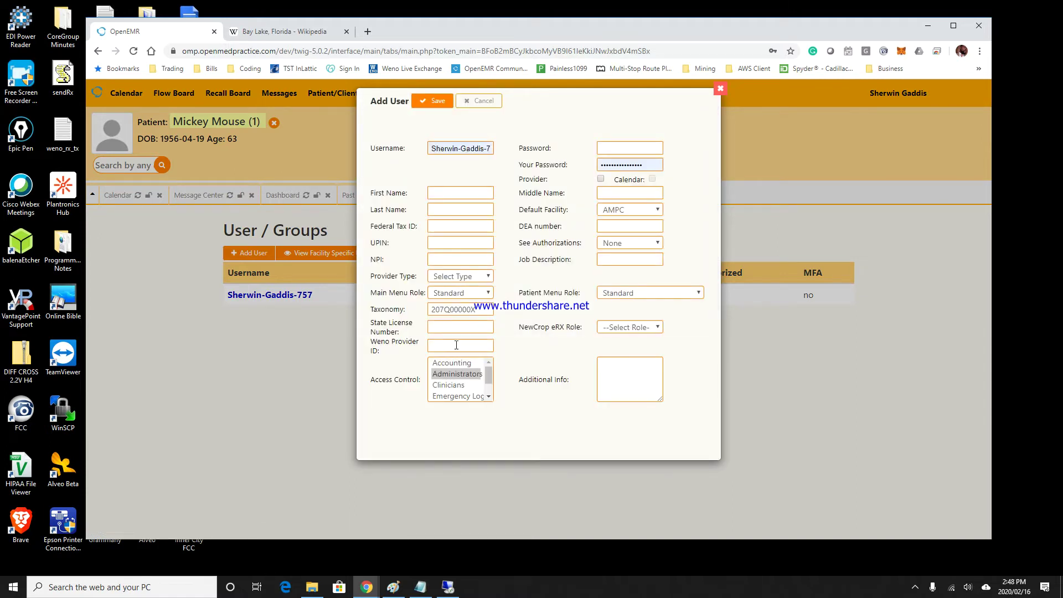
{"action": "left_click", "coordinate": [448, 344]}
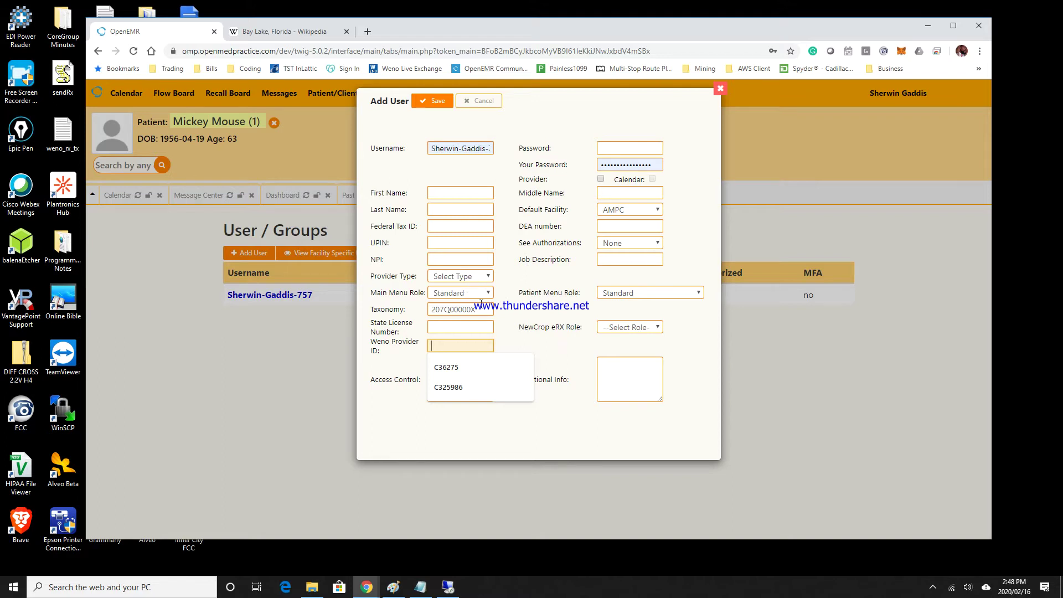
{"action": "left_click", "coordinate": [541, 315]}
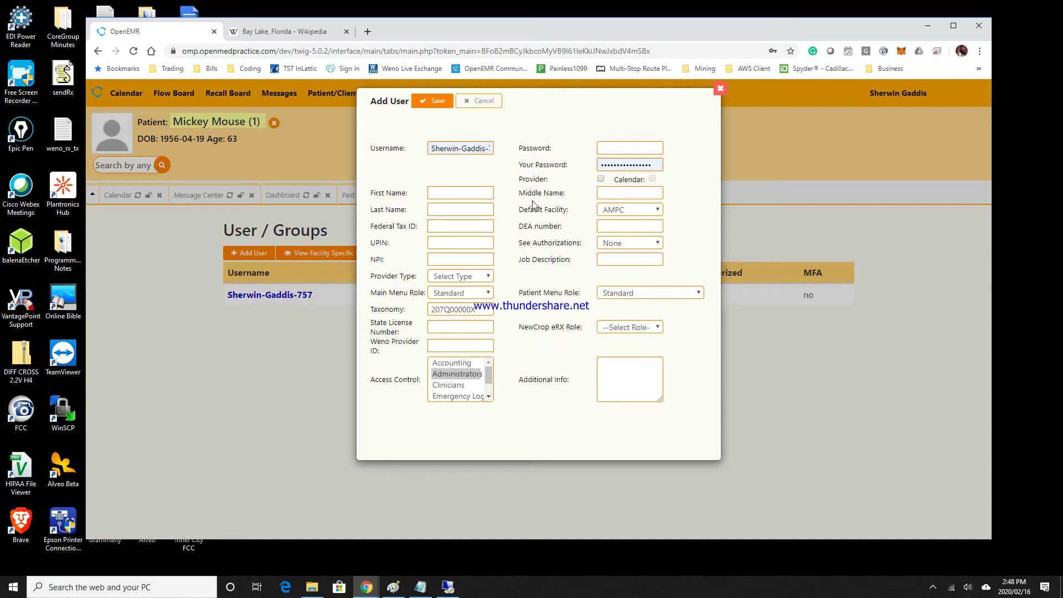
{"action": "left_click", "coordinate": [486, 102]}
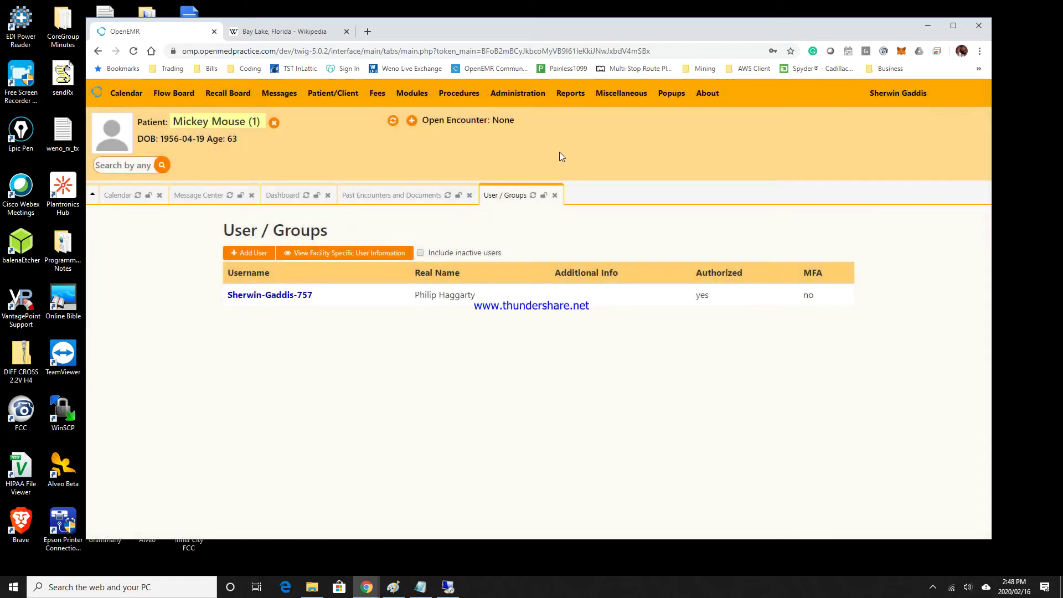
Look through the pharmacy choices in the patient's demographics without selecting one, and cancel the edit.
{"action": "left_click", "coordinate": [287, 198]}
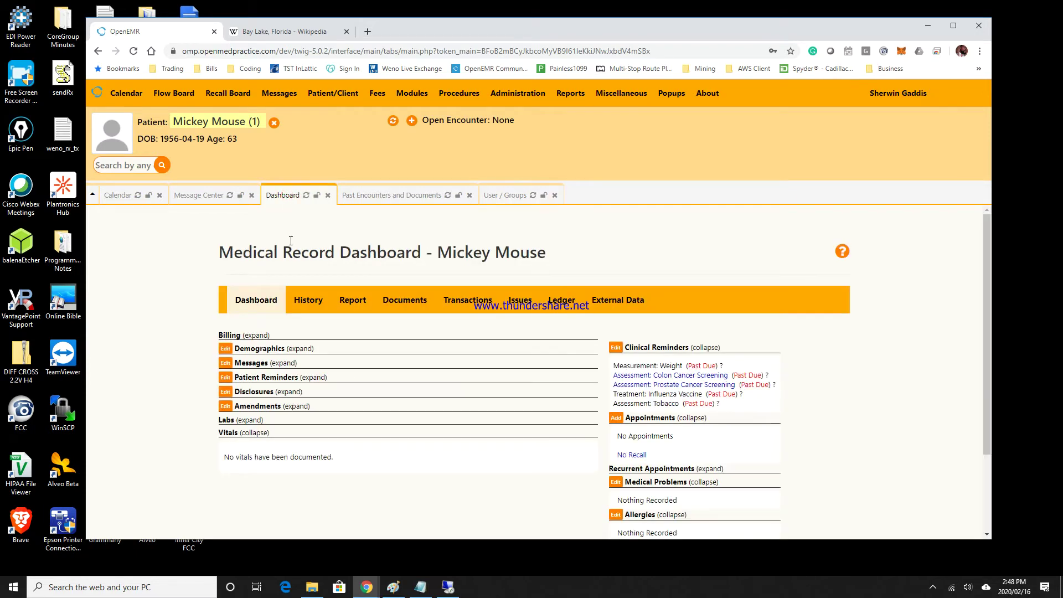
{"action": "left_click", "coordinate": [226, 349]}
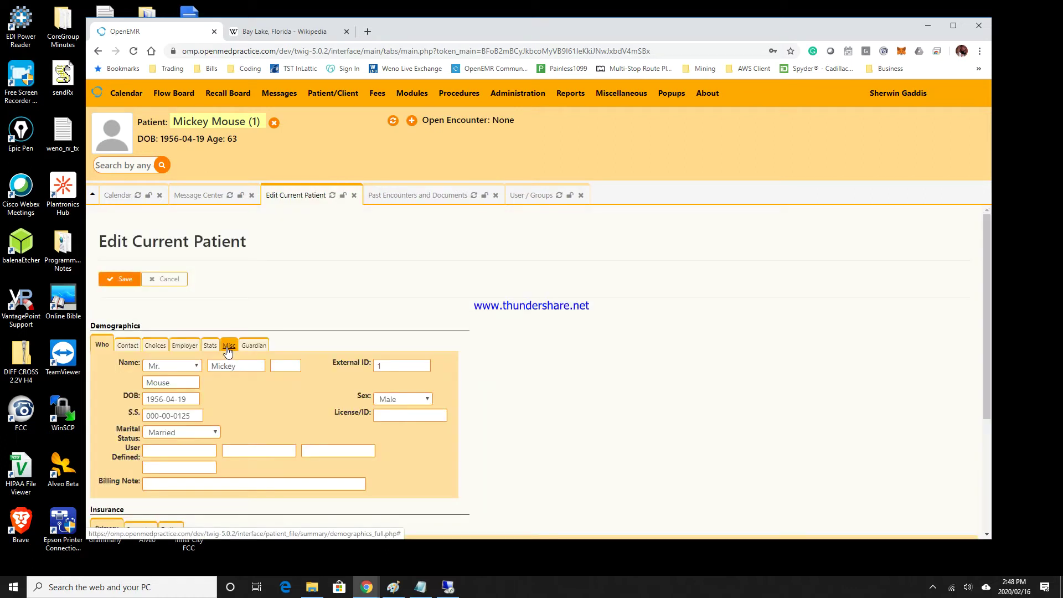
{"action": "left_click", "coordinate": [152, 346]}
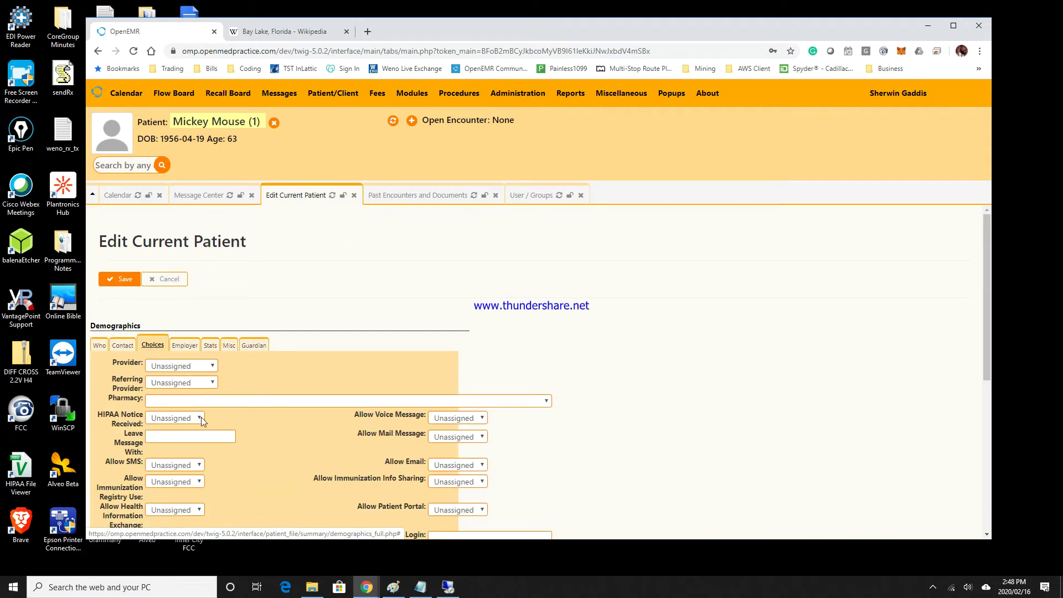
{"action": "left_click", "coordinate": [547, 406]}
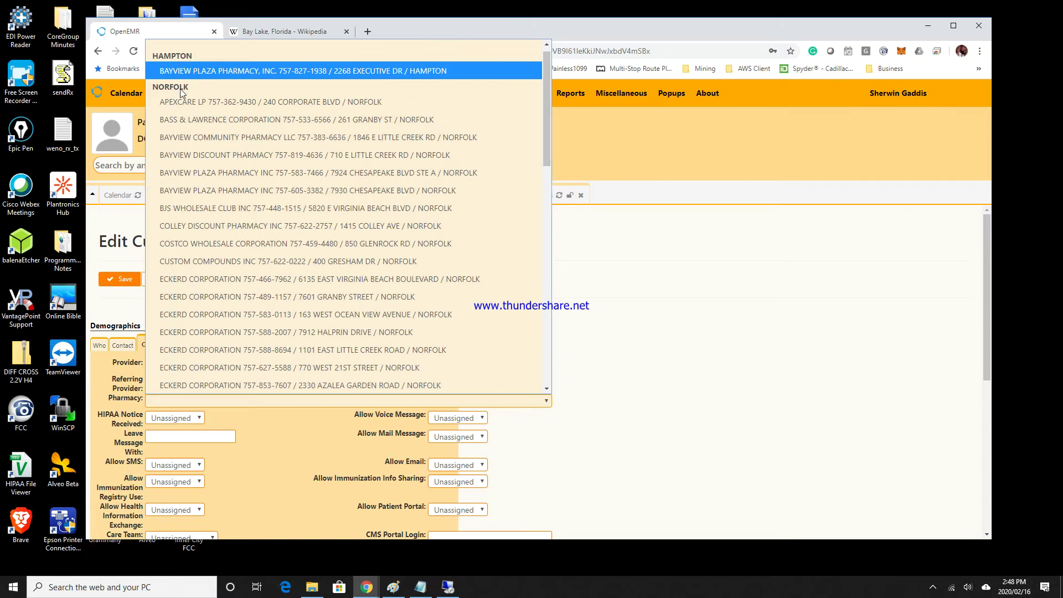
{"action": "scroll", "coordinate": [257, 234], "scroll_direction": "down", "scroll_amount": 12}
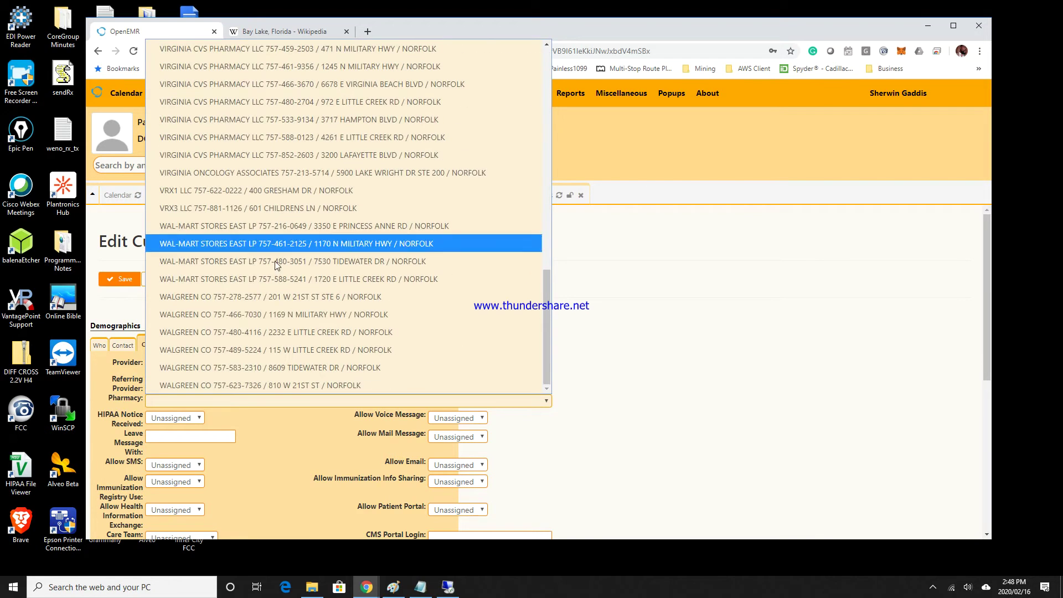
{"action": "left_click", "coordinate": [651, 319]}
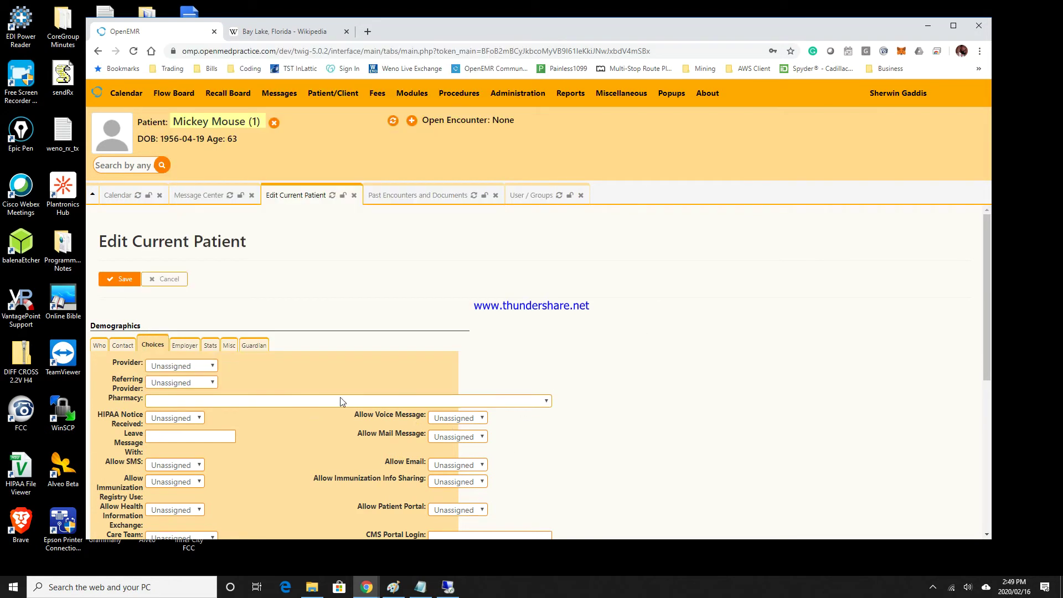
{"action": "left_click", "coordinate": [175, 278]}
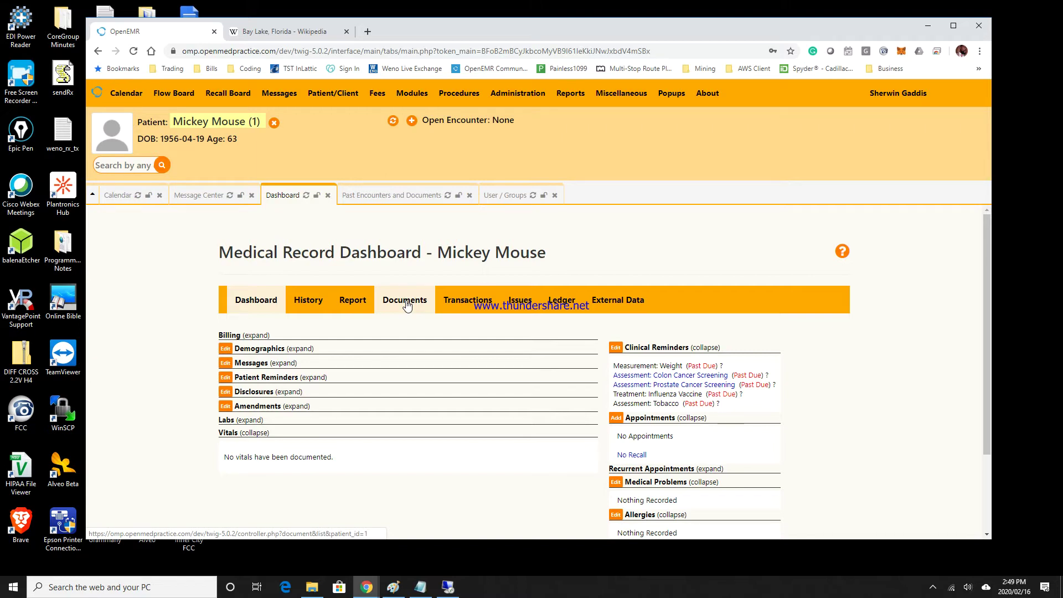
Begin a new prescription for the patient with atorvastatin 80 MG Oral Tablet as the drug, and close the form without saving.
{"action": "scroll", "coordinate": [753, 410], "scroll_direction": "down", "scroll_amount": 3}
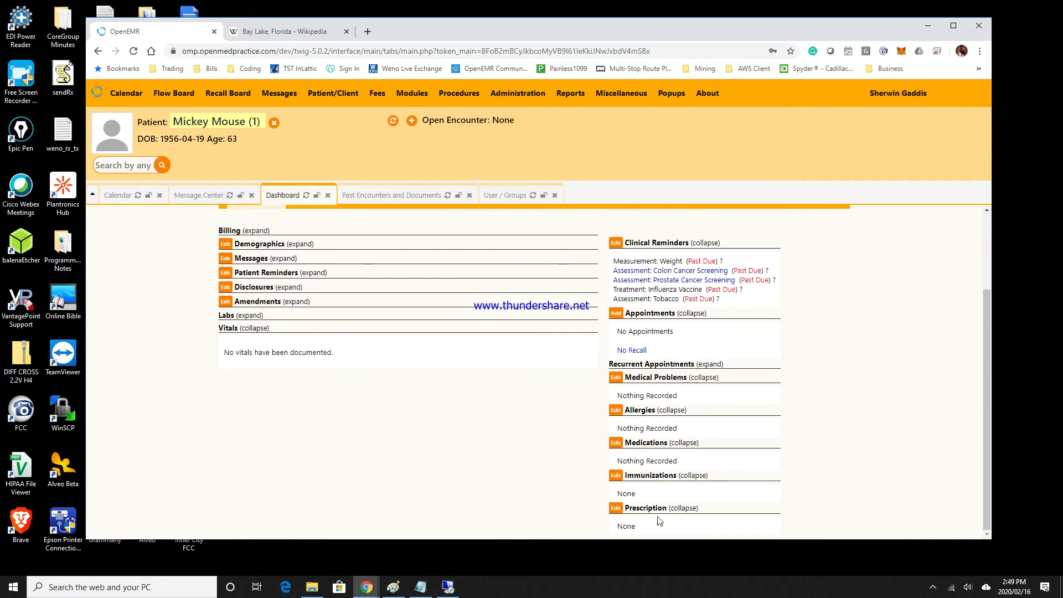
{"action": "left_click", "coordinate": [616, 509]}
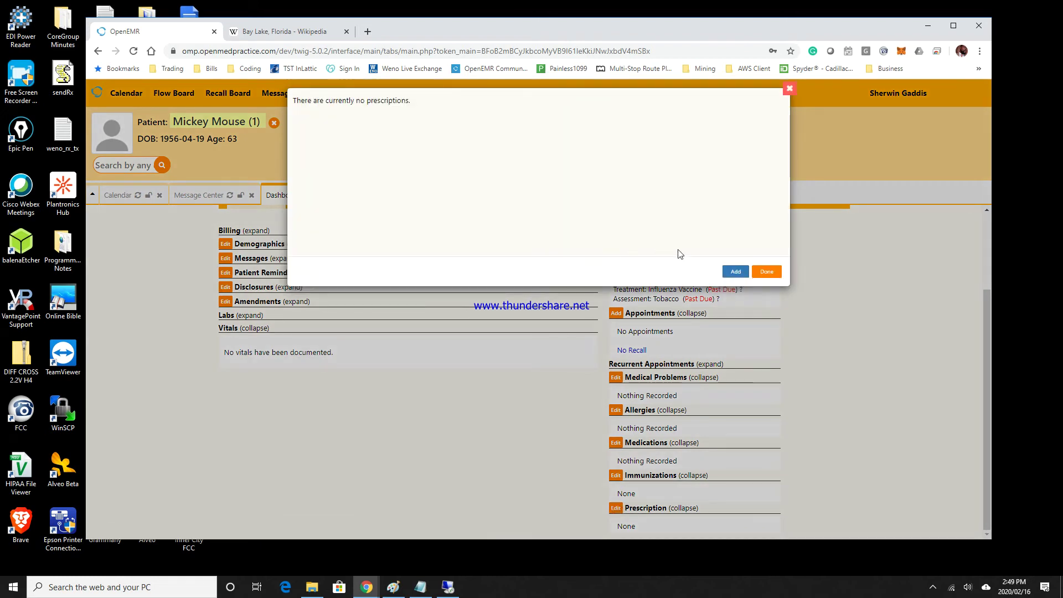
{"action": "left_click", "coordinate": [735, 274]}
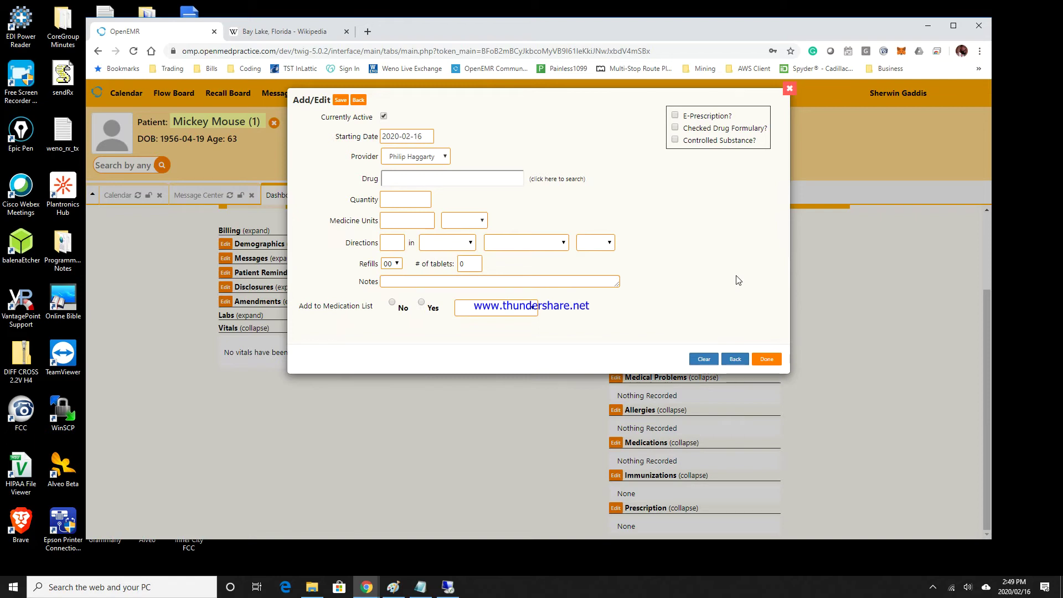
{"action": "type", "text": "atorva"}
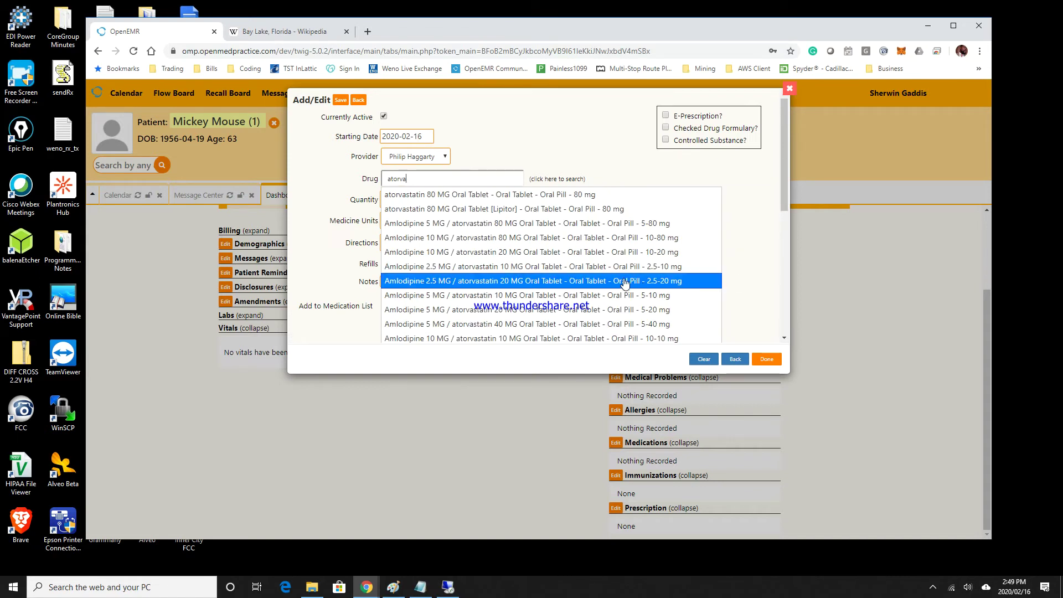
{"action": "left_click", "coordinate": [493, 195]}
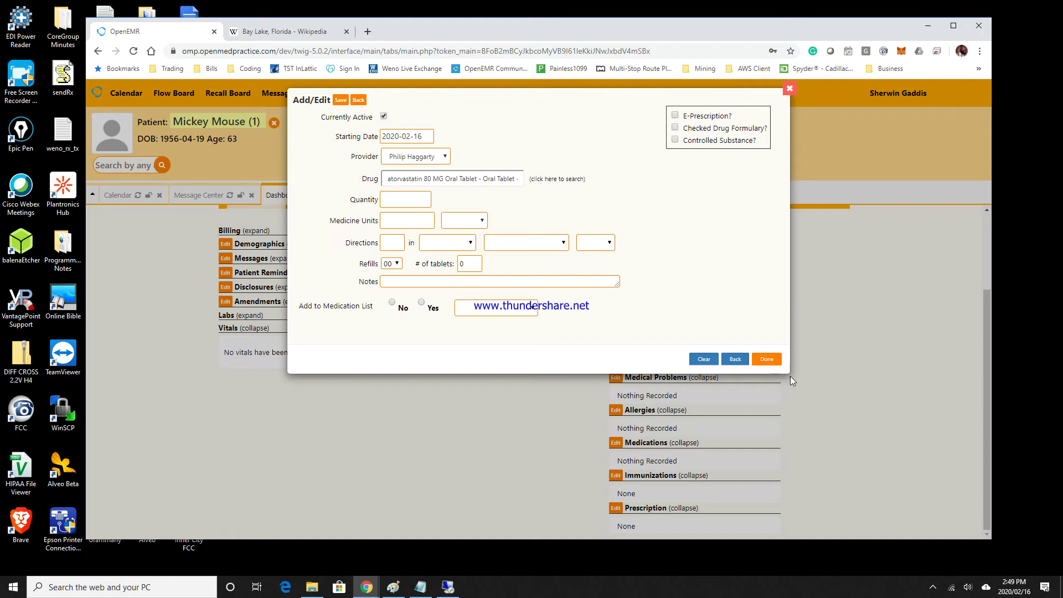
{"action": "left_click_drag", "start_coordinate": [789, 376], "coordinate": [899, 474]}
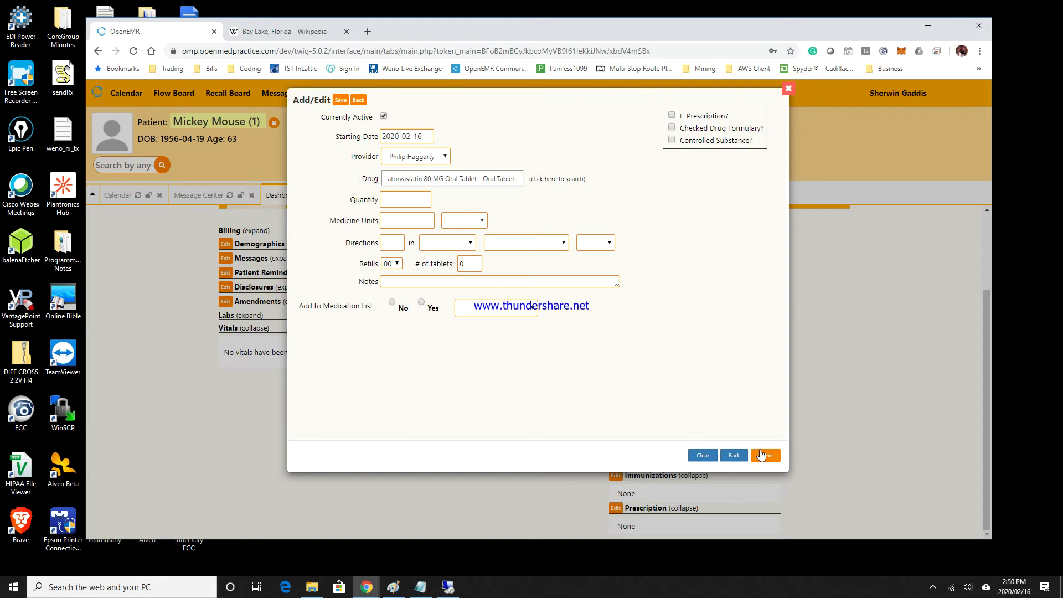
{"action": "left_click", "coordinate": [765, 456]}
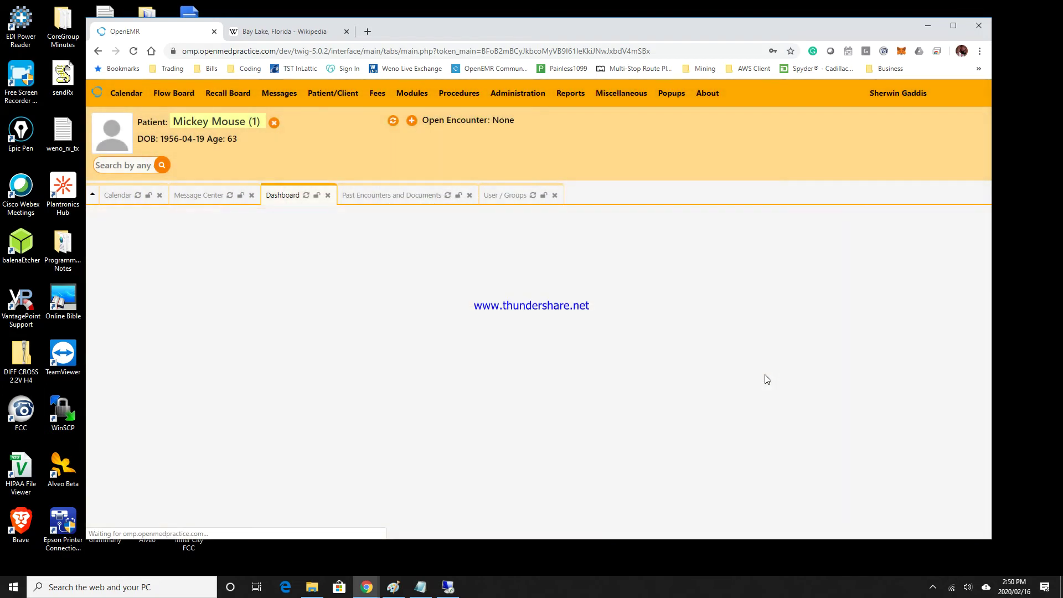
Search the global settings for "prescription" and examine the matching options in the Features and Rx sections.
{"action": "scroll", "coordinate": [764, 376], "scroll_direction": "down", "scroll_amount": 2}
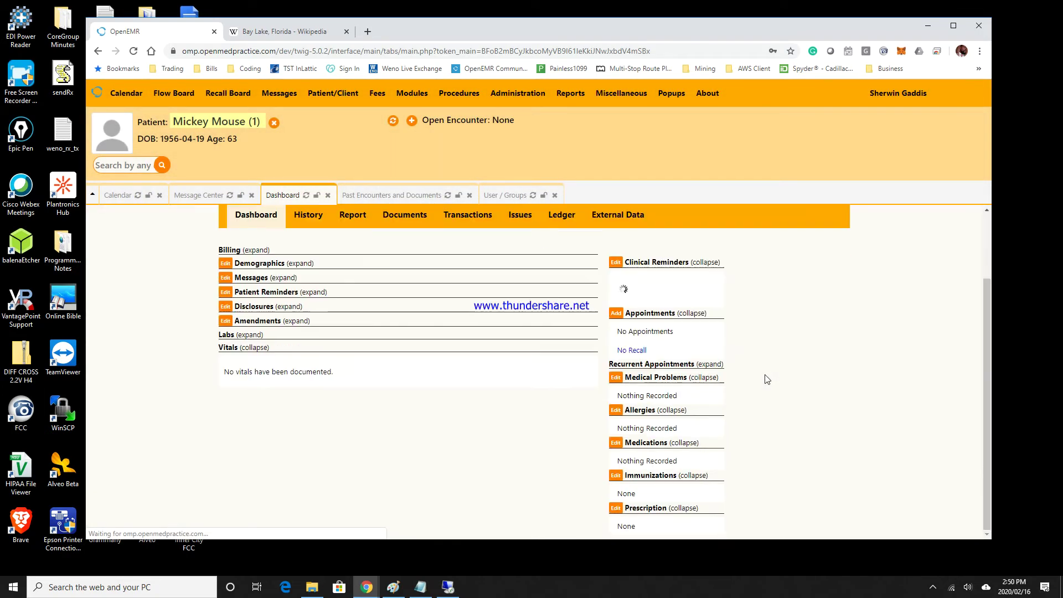
{"action": "mouse_move", "coordinate": [518, 93]}
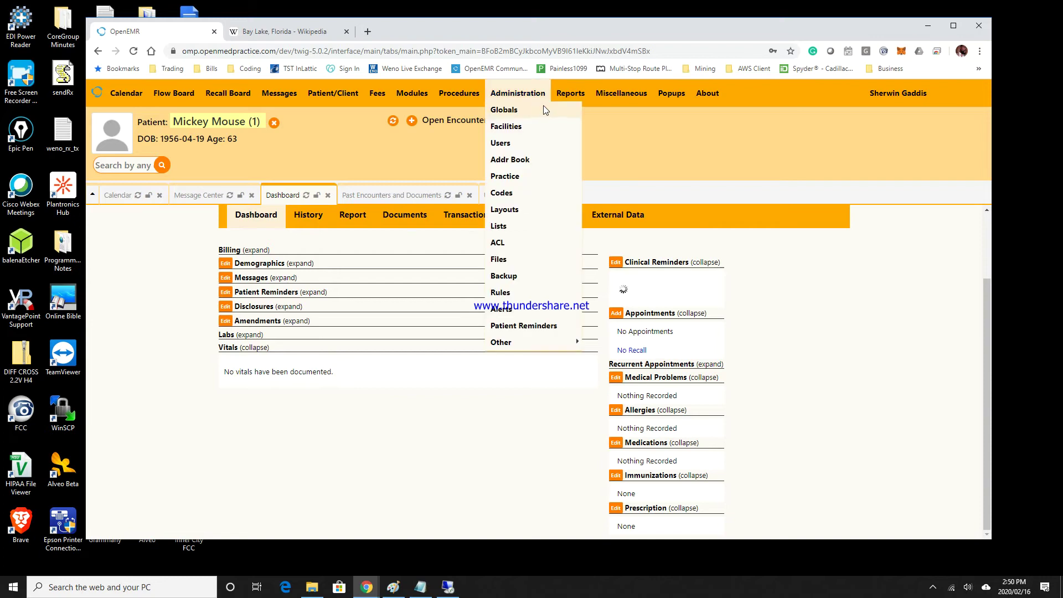
{"action": "left_click", "coordinate": [510, 109]}
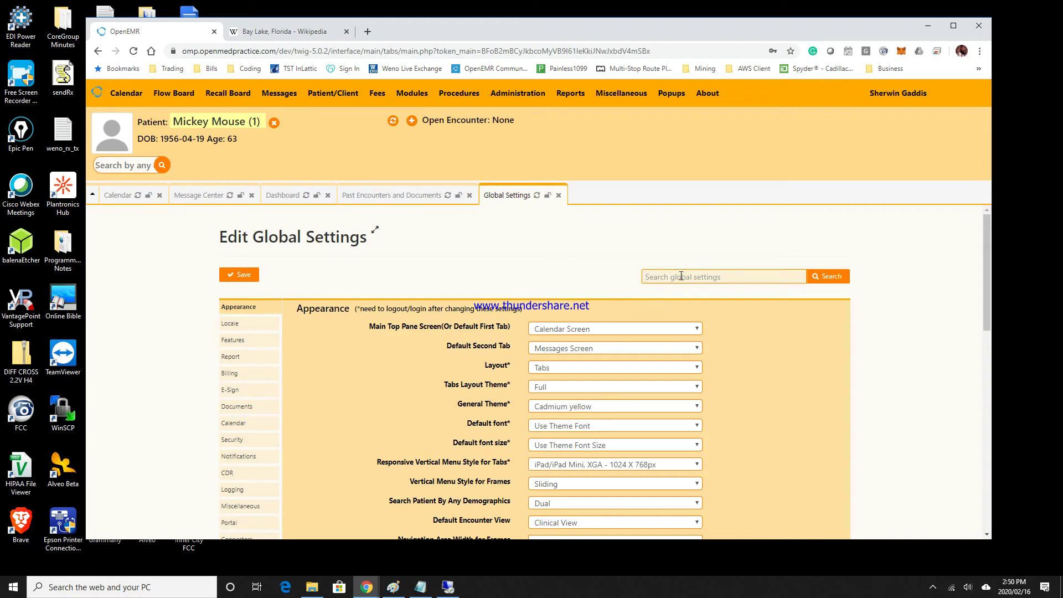
{"action": "type", "text": "prescription"}
{"action": "left_click", "coordinate": [825, 277]}
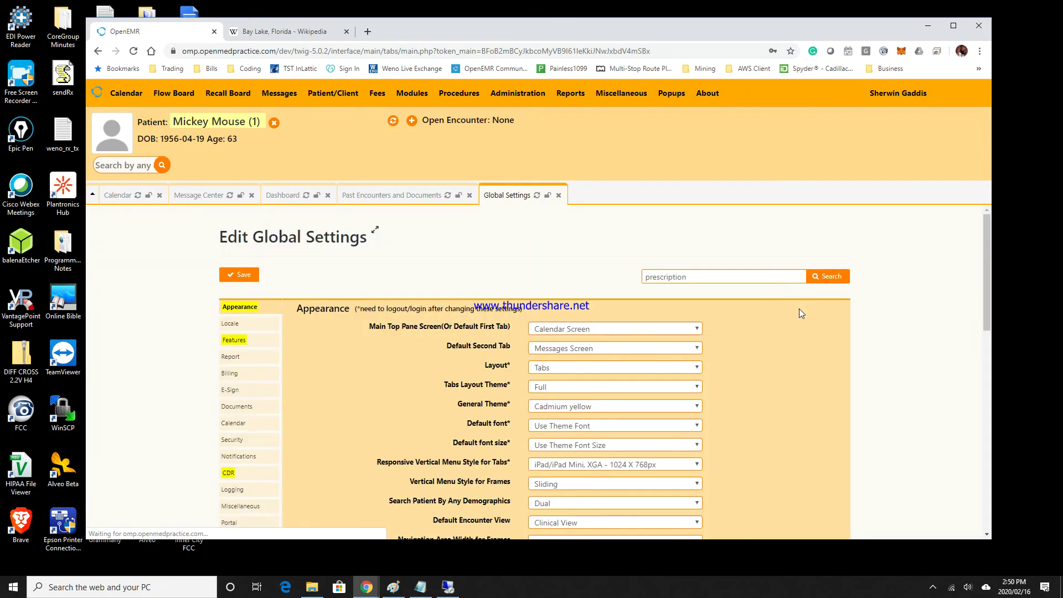
{"action": "scroll", "coordinate": [799, 308], "scroll_direction": "down", "scroll_amount": 2}
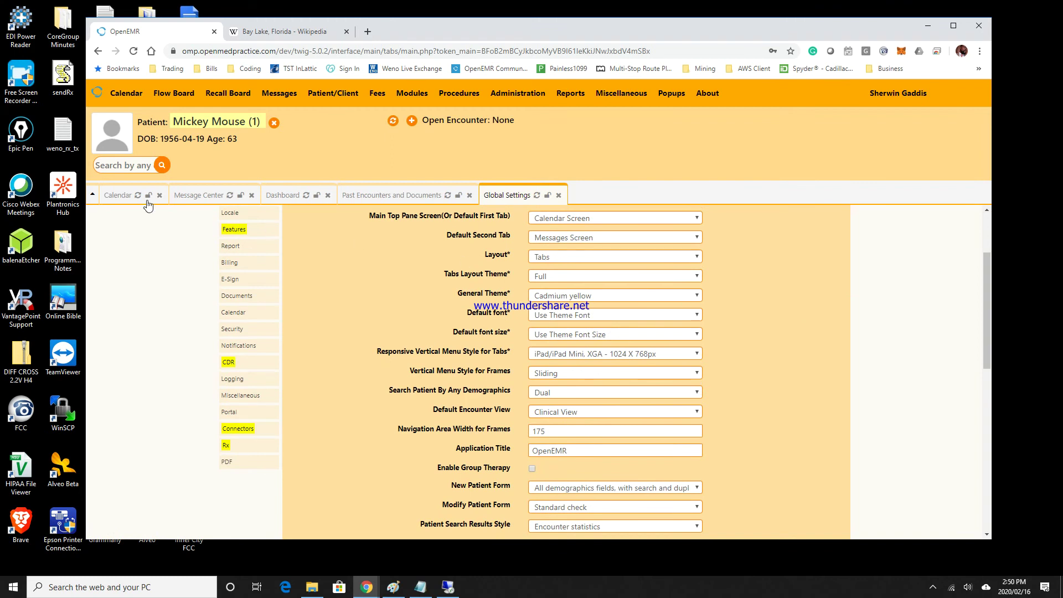
{"action": "left_click", "coordinate": [223, 231]}
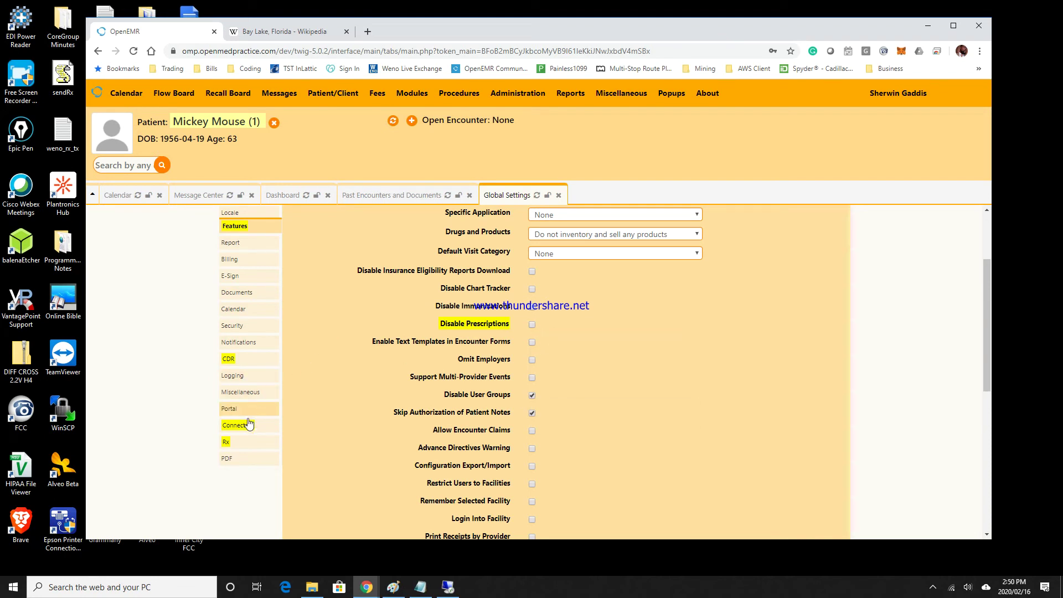
{"action": "left_click", "coordinate": [244, 442]}
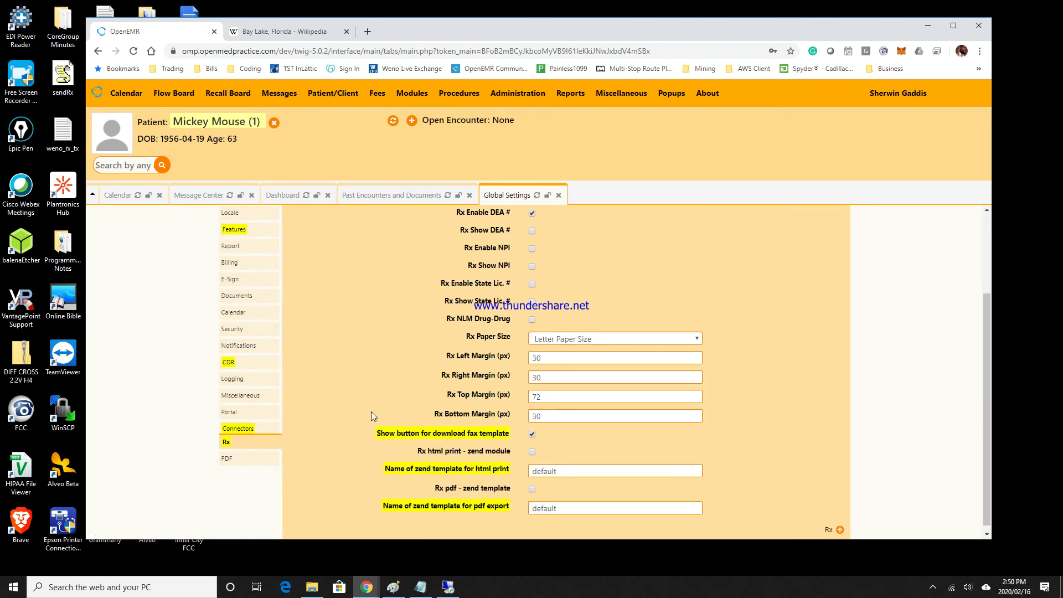
{"action": "scroll", "coordinate": [371, 412], "scroll_direction": "down", "scroll_amount": 1}
{"action": "scroll", "coordinate": [371, 412], "scroll_direction": "up", "scroll_amount": 2}
{"action": "scroll", "coordinate": [371, 412], "scroll_direction": "down", "scroll_amount": 1}
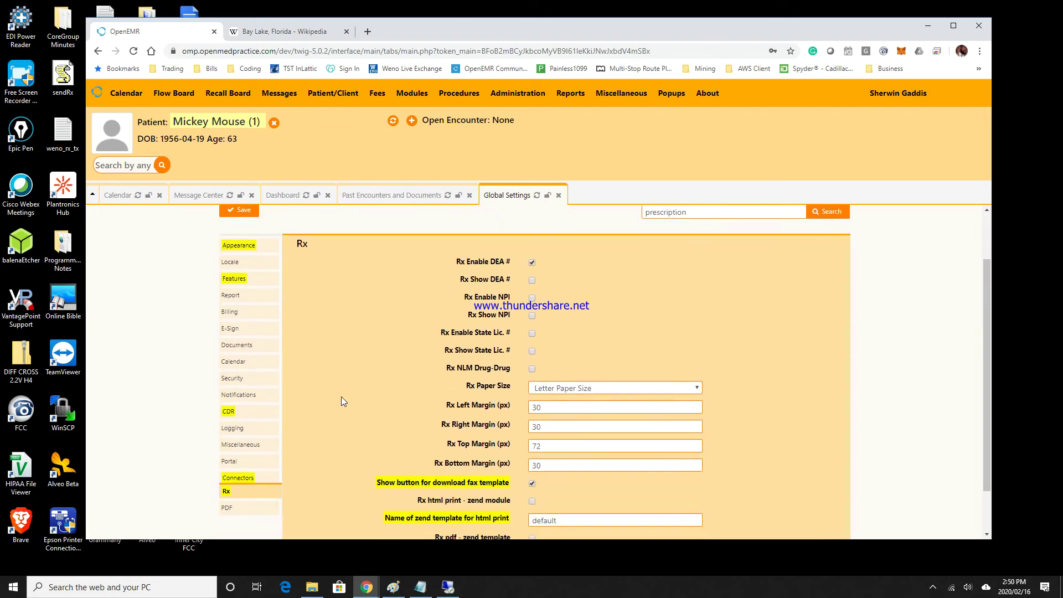
Enable Simplified Prescriptions in the Appearance global settings and save the settings.
{"action": "left_click", "coordinate": [240, 246]}
{"action": "scroll", "coordinate": [419, 308], "scroll_direction": "down", "scroll_amount": 4}
{"action": "scroll", "coordinate": [427, 326], "scroll_direction": "down", "scroll_amount": 1}
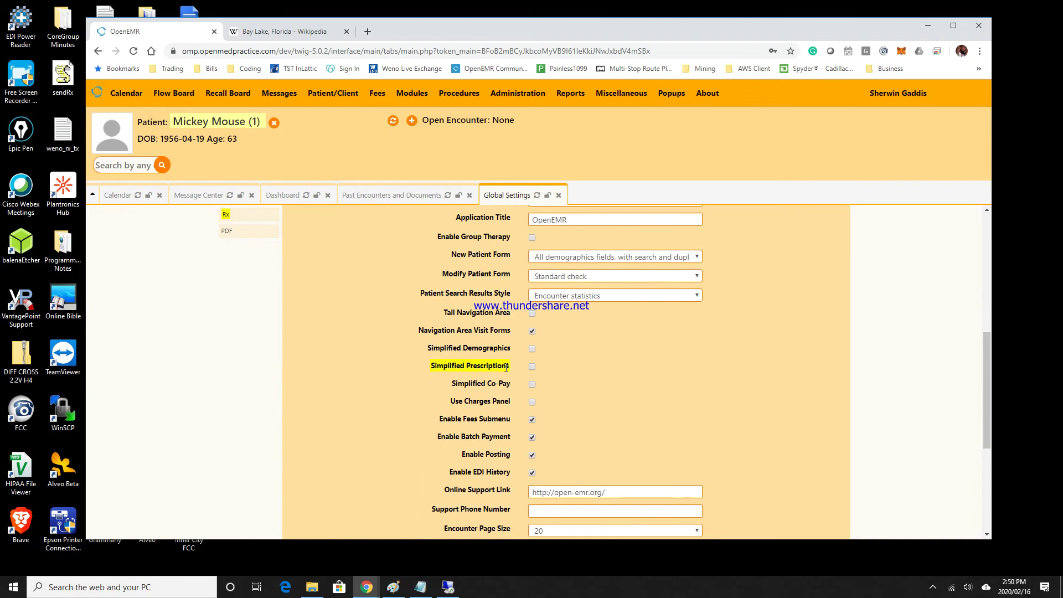
{"action": "left_click", "coordinate": [533, 367]}
{"action": "scroll", "coordinate": [598, 357], "scroll_direction": "up", "scroll_amount": 5}
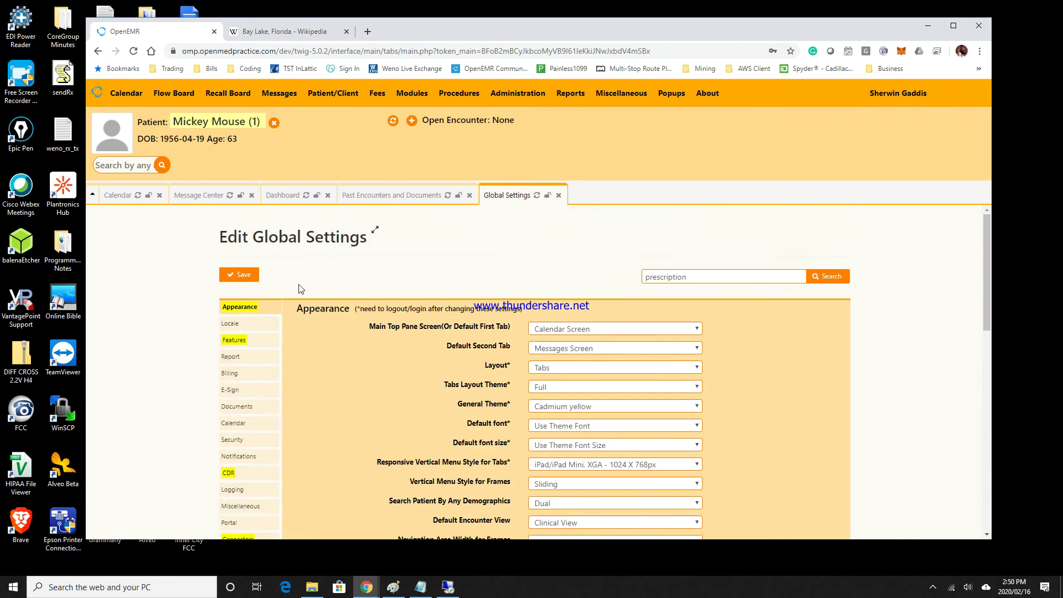
{"action": "left_click", "coordinate": [239, 275]}
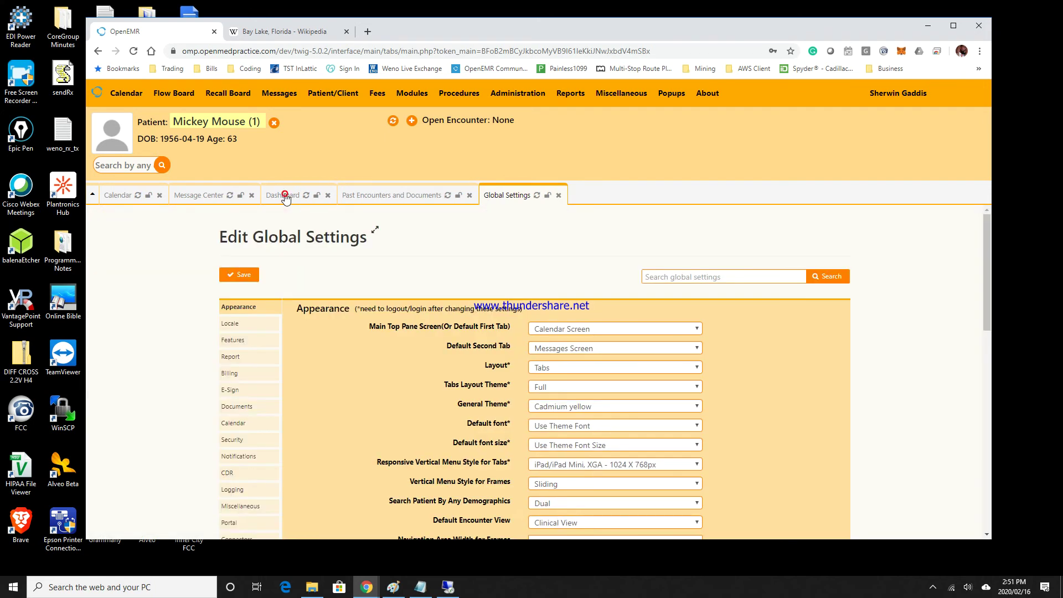
Add a new prescription from the patient's dashboard, enlarge the form, and choose atorvastatin 80 MG Oral Tablet as the drug.
{"action": "left_click", "coordinate": [284, 196]}
{"action": "scroll", "coordinate": [790, 351], "scroll_direction": "down", "scroll_amount": 2}
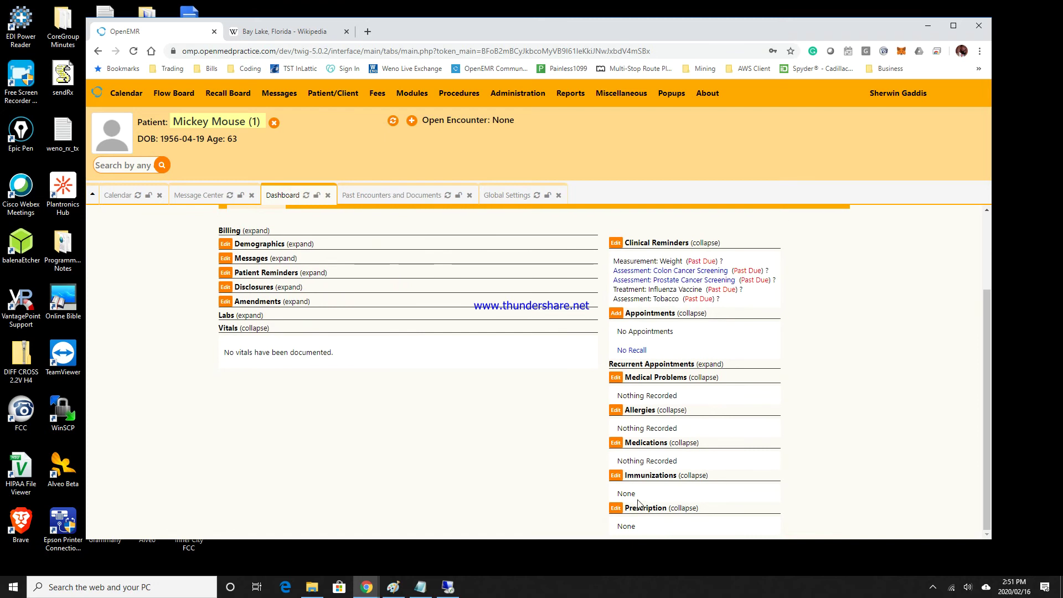
{"action": "left_click", "coordinate": [614, 509]}
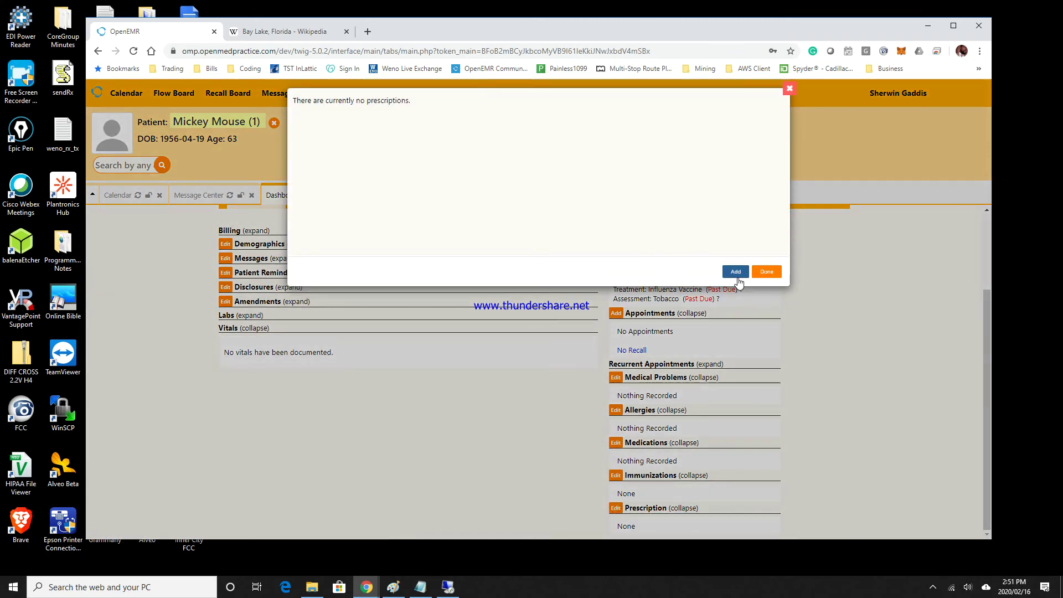
{"action": "left_click", "coordinate": [737, 276]}
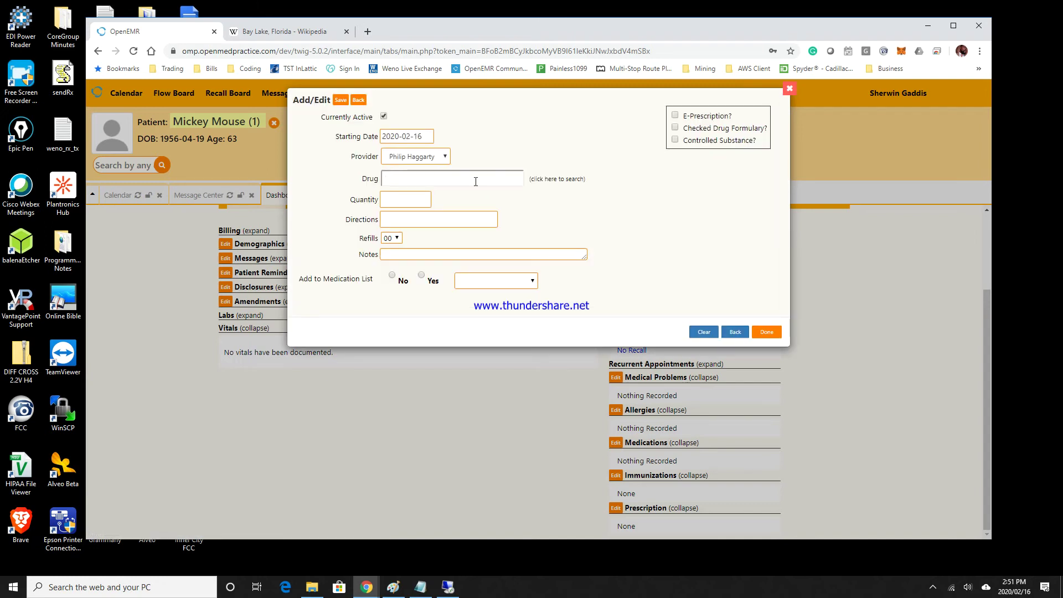
{"action": "type", "text": "atorvas"}
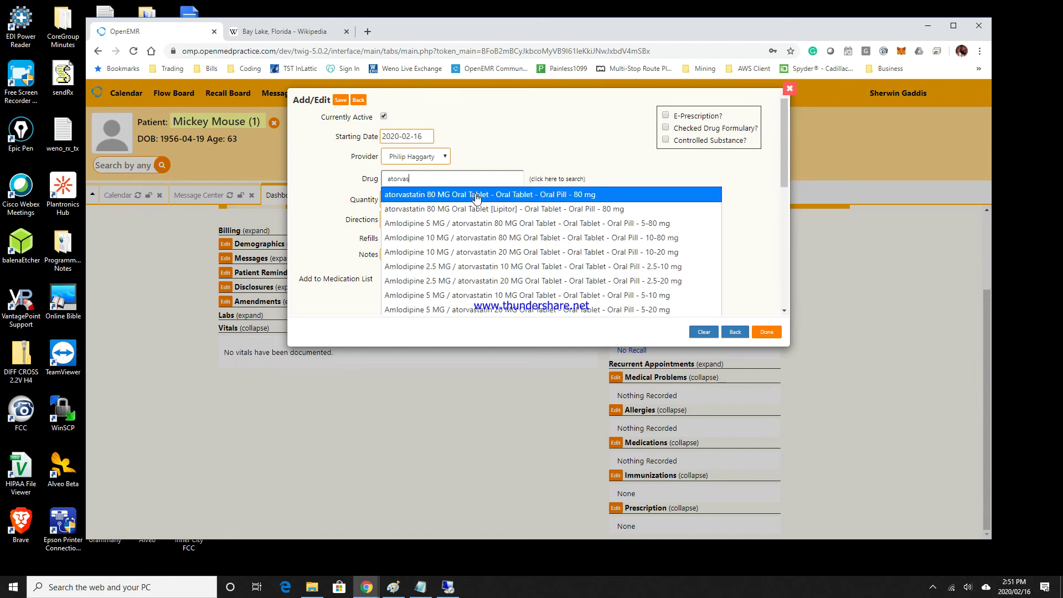
{"action": "key", "text": "BackSpace"}
{"action": "key", "text": "BackSpace"}
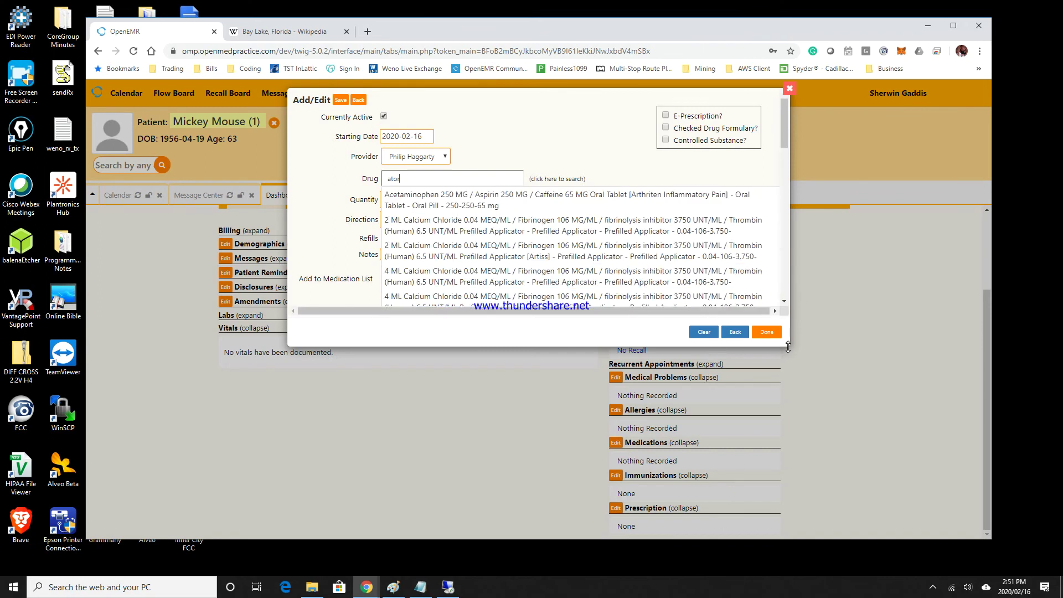
{"action": "left_click_drag", "start_coordinate": [797, 351], "coordinate": [917, 496]}
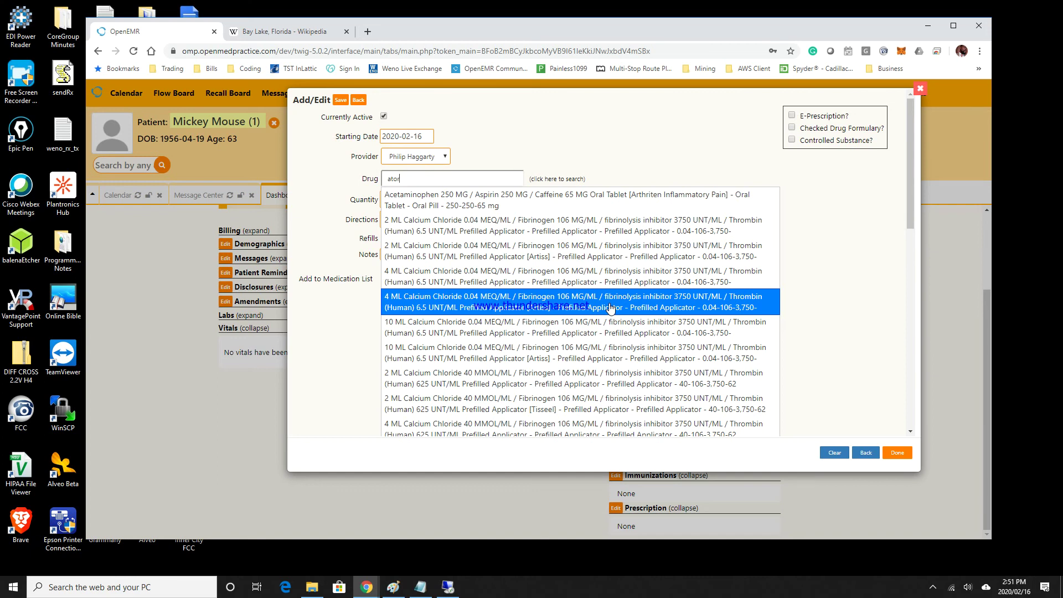
{"action": "type", "text": "vast"}
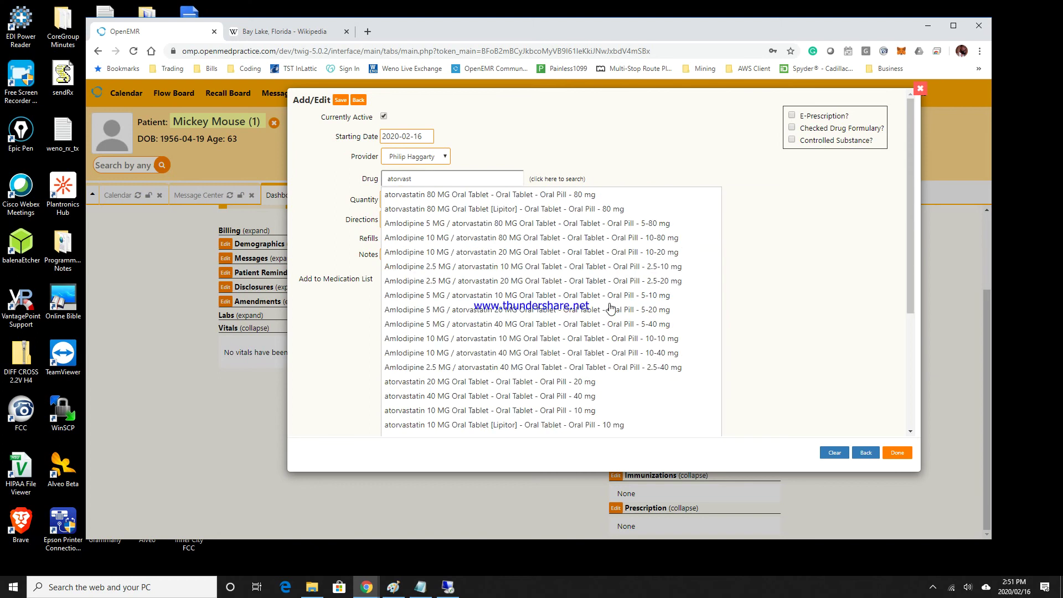
{"action": "left_click", "coordinate": [512, 197]}
Fill in the prescription with quantity 30, directions "take by mouth" and the note "notes here".
{"action": "left_click", "coordinate": [395, 199]}
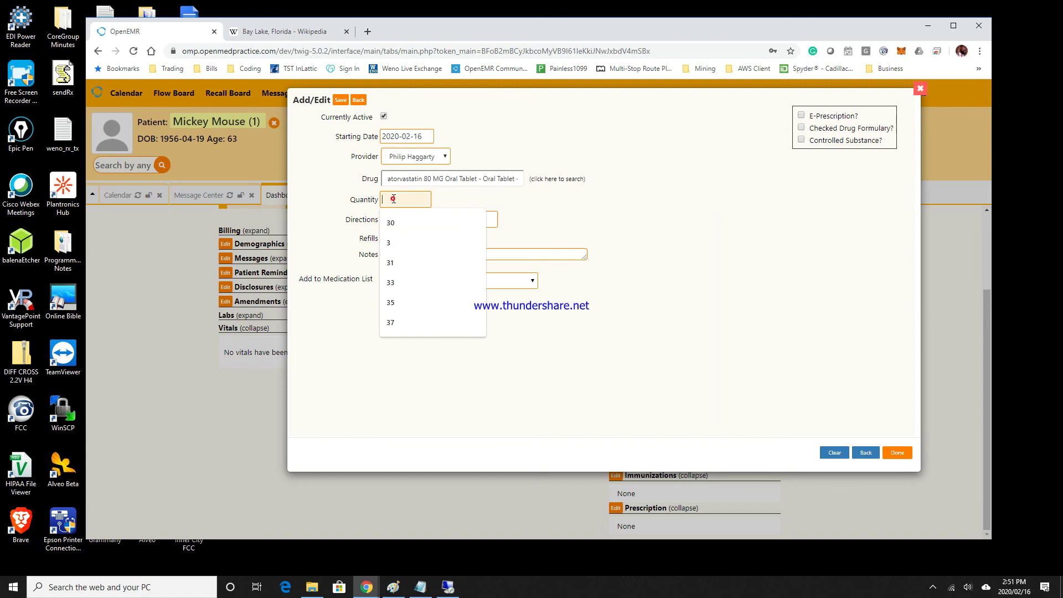
{"action": "left_click", "coordinate": [386, 223]}
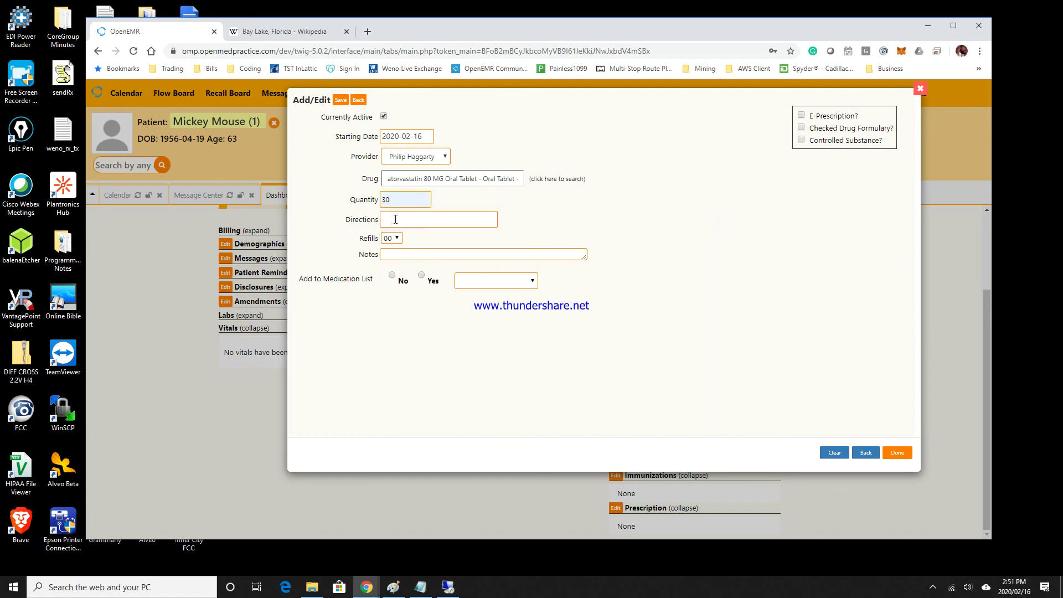
{"action": "left_click", "coordinate": [386, 223]}
{"action": "left_click", "coordinate": [404, 244]}
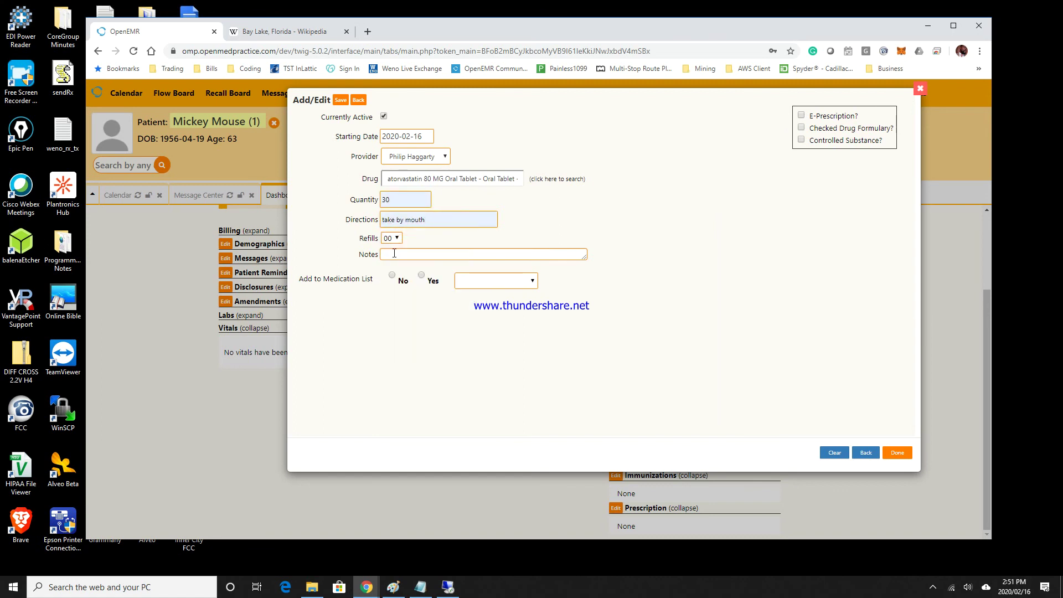
{"action": "left_click", "coordinate": [394, 253]}
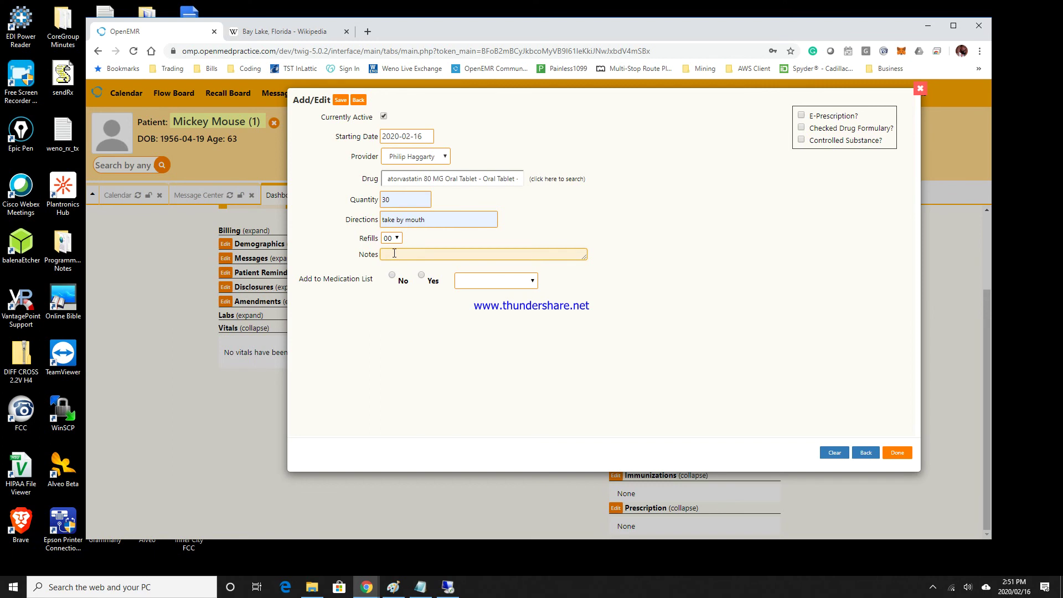
{"action": "type", "text": "notes here"}
Set the prescription's substitution option to "substitution allowed" and save the prescription.
{"action": "left_click", "coordinate": [516, 287]}
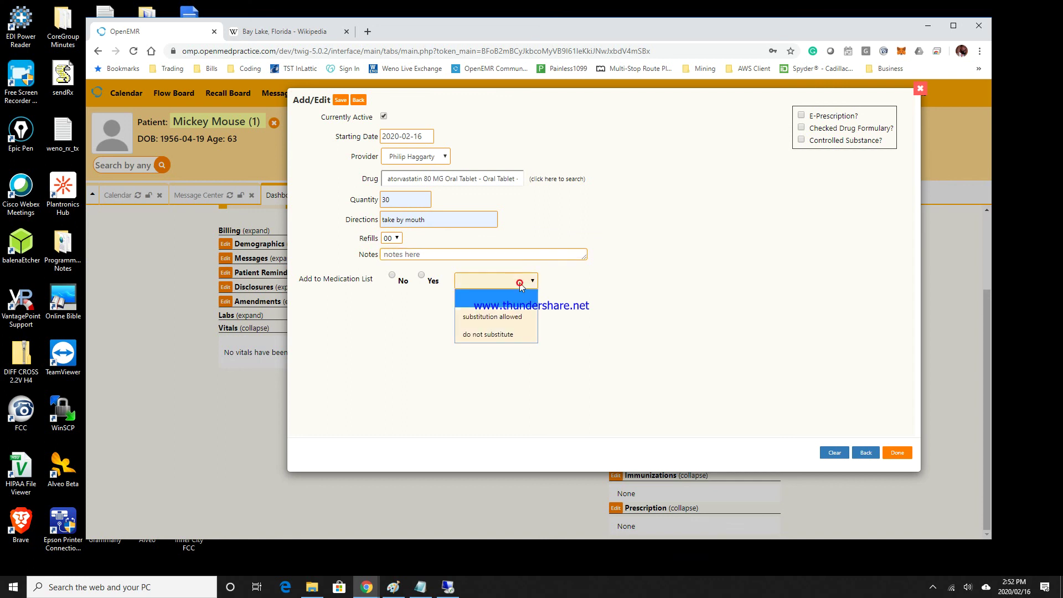
{"action": "left_click", "coordinate": [526, 318]}
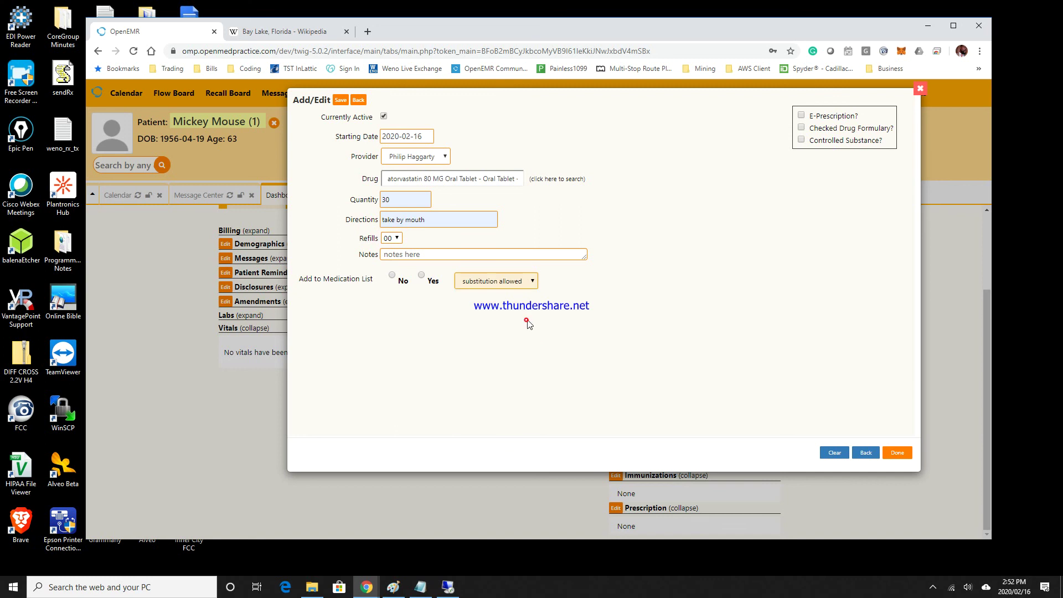
{"action": "left_click", "coordinate": [341, 101]}
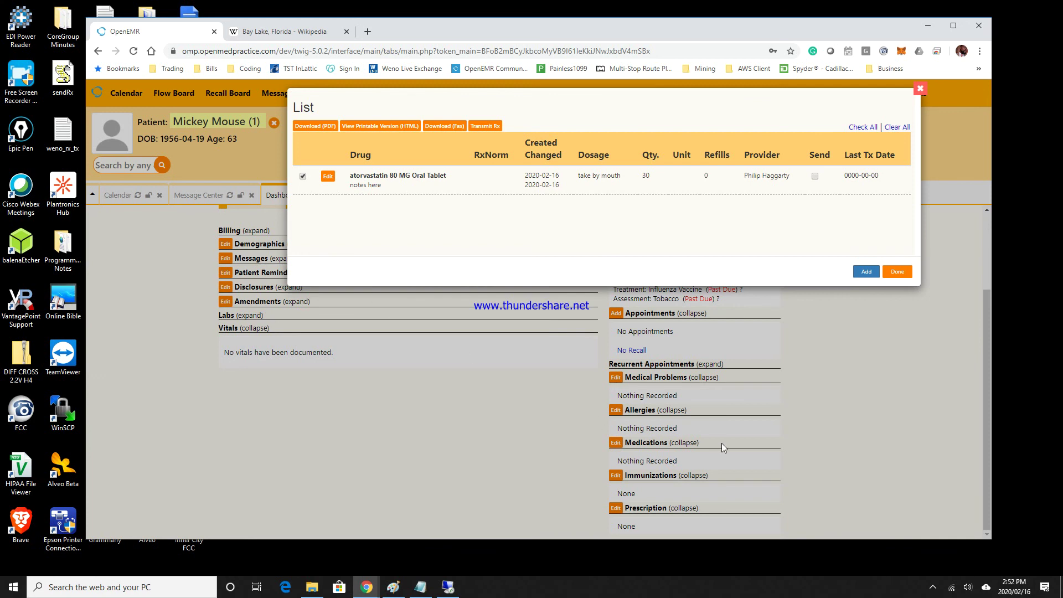
{"action": "left_click", "coordinate": [934, 589]}
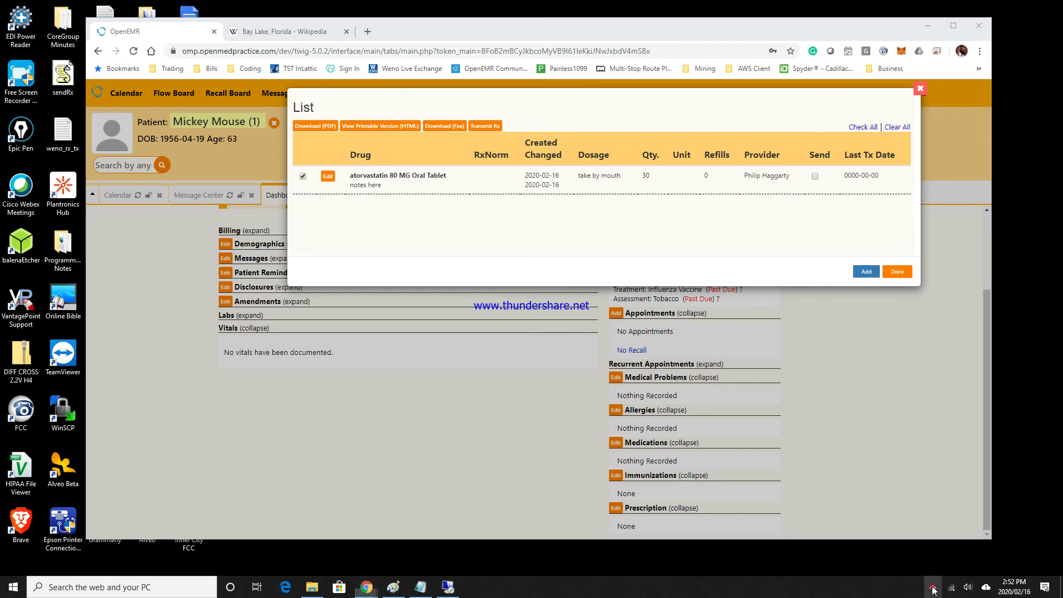